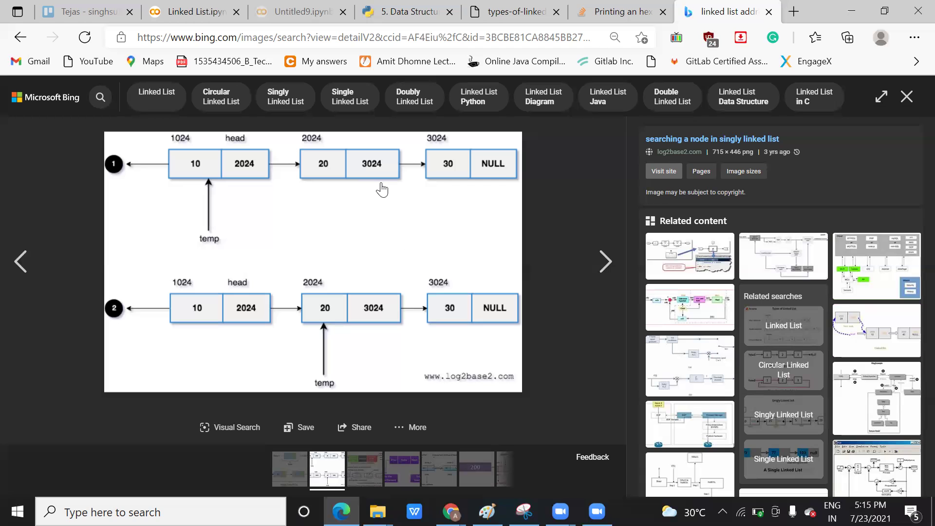
Switch to the Stack Overflow question on printing a node's hexadecimal address.
{"action": "left_click", "coordinate": [626, 6]}
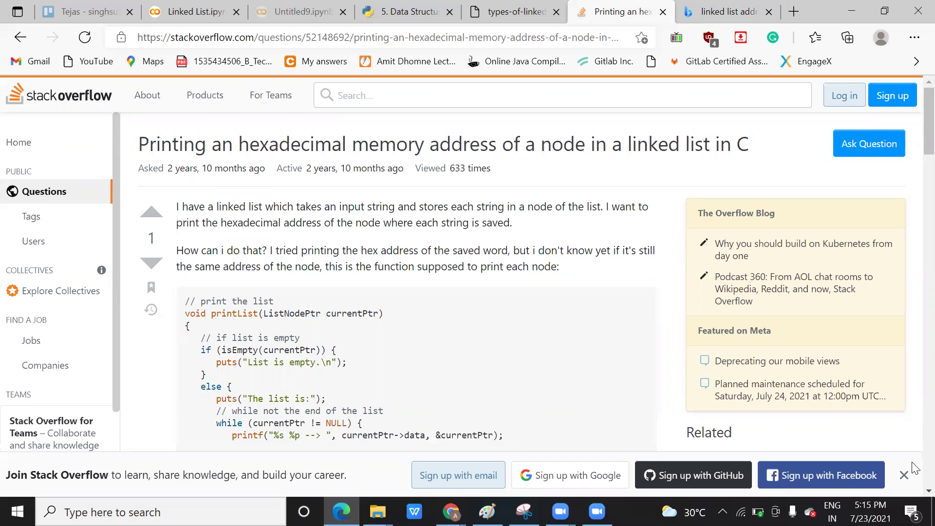
{"action": "scroll", "coordinate": [913, 493], "scroll_direction": "down", "scroll_amount": 4}
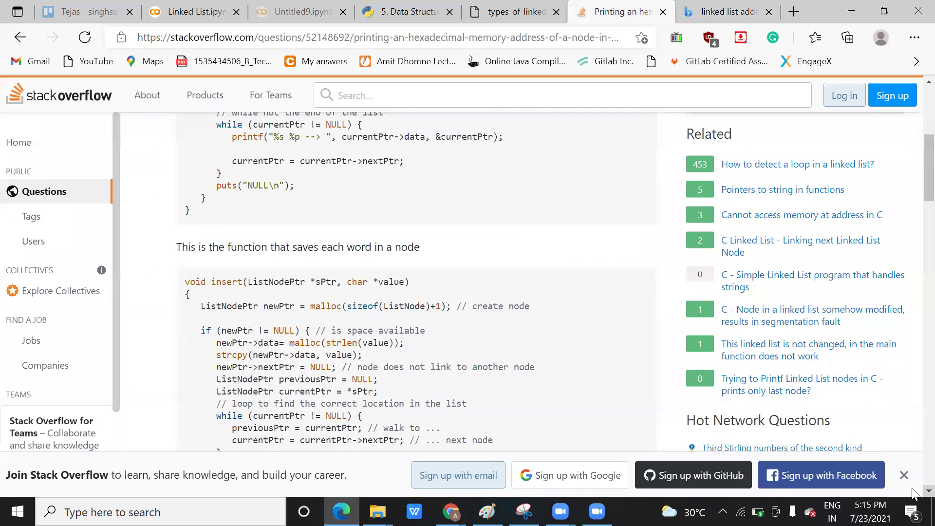
{"action": "scroll", "coordinate": [913, 493], "scroll_direction": "down", "scroll_amount": 3}
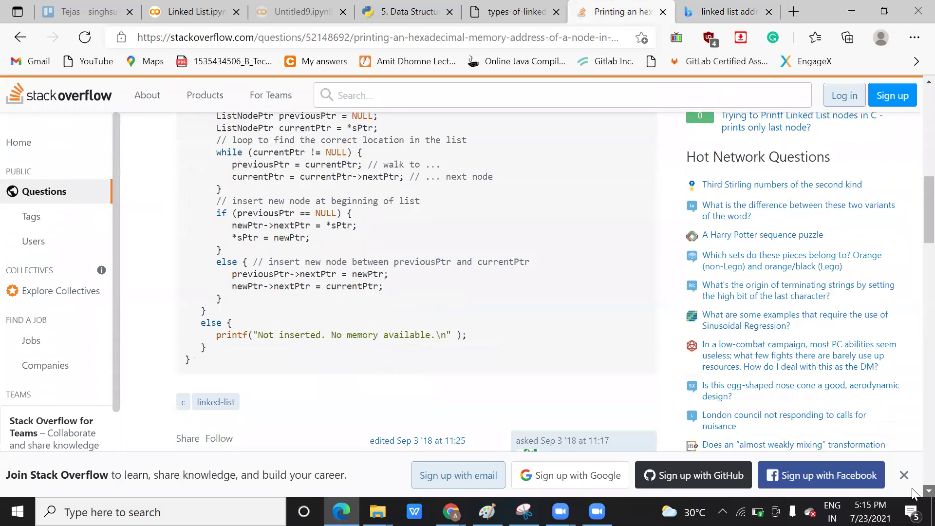
{"action": "scroll", "coordinate": [913, 494], "scroll_direction": "down", "scroll_amount": 2}
{"action": "scroll", "coordinate": [916, 438], "scroll_direction": "down", "scroll_amount": 5}
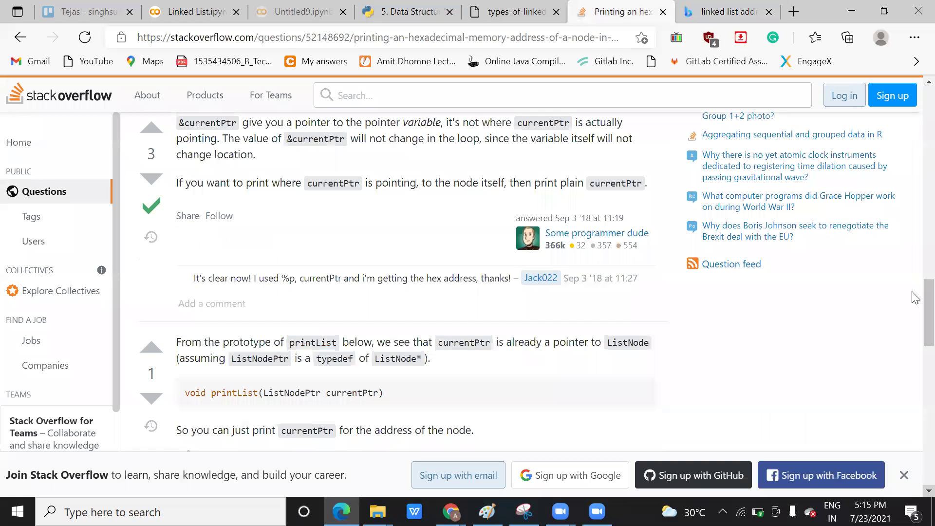
{"action": "scroll", "coordinate": [915, 211], "scroll_direction": "up", "scroll_amount": 4}
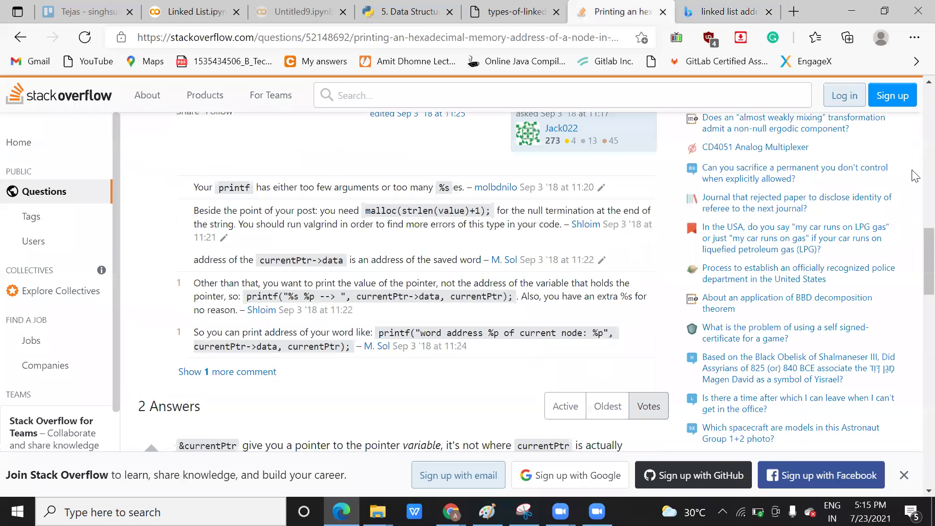
{"action": "scroll", "coordinate": [913, 175], "scroll_direction": "up", "scroll_amount": 5}
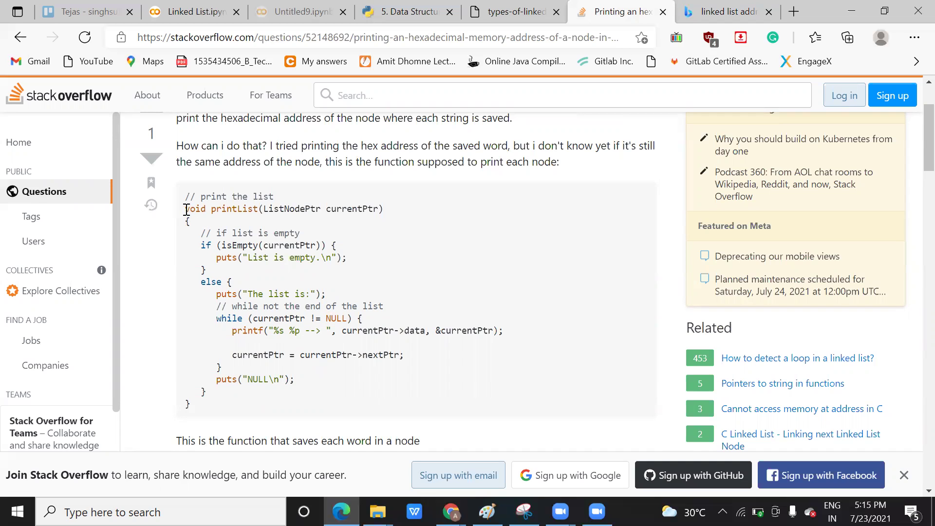
{"action": "left_click_drag", "start_coordinate": [186, 210], "coordinate": [217, 412]}
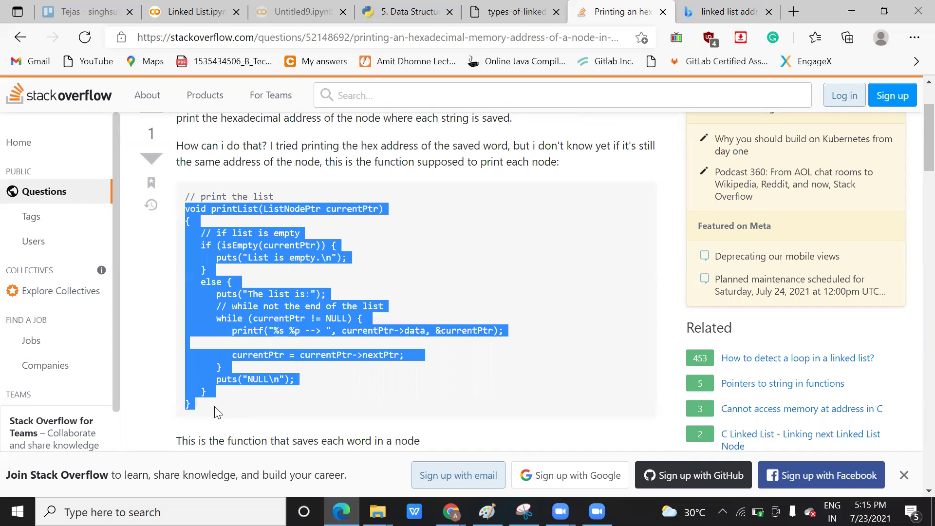
{"action": "left_click", "coordinate": [292, 331]}
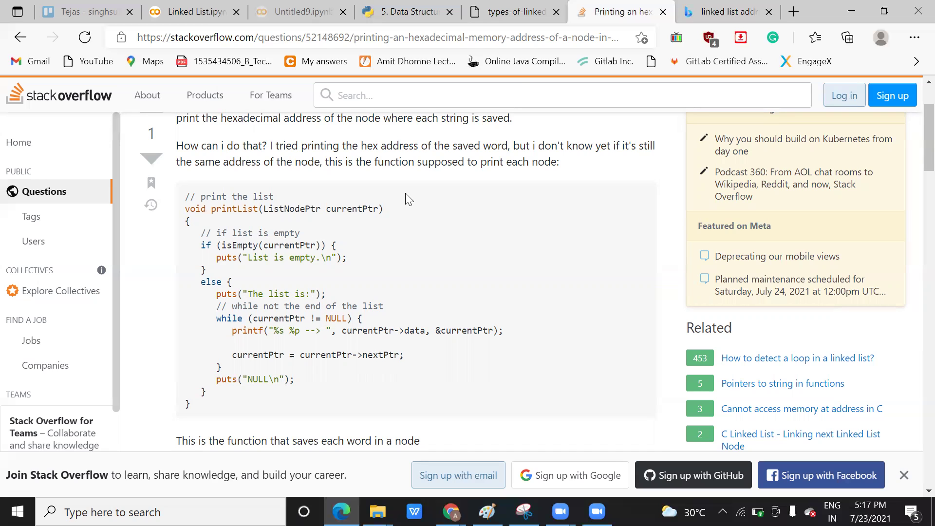
{"action": "left_click", "coordinate": [462, 38]}
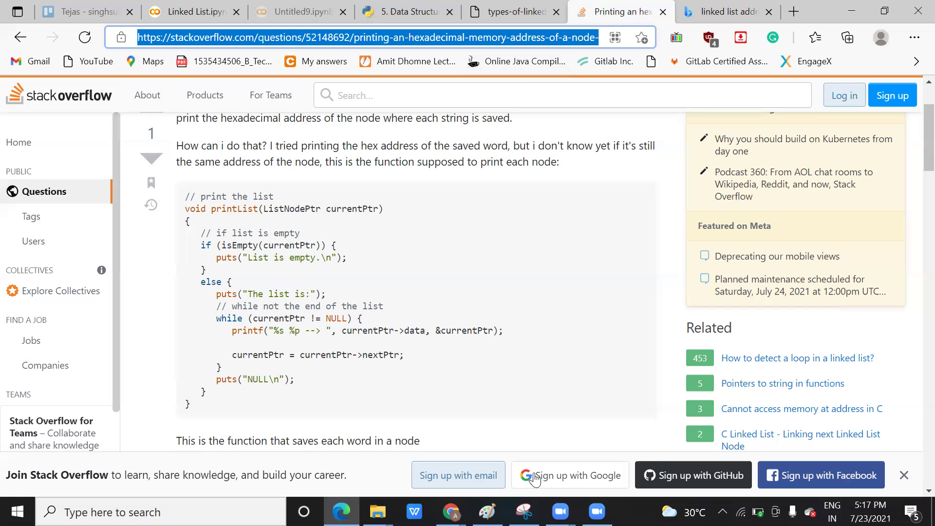
{"action": "key", "text": "alt+Tab"}
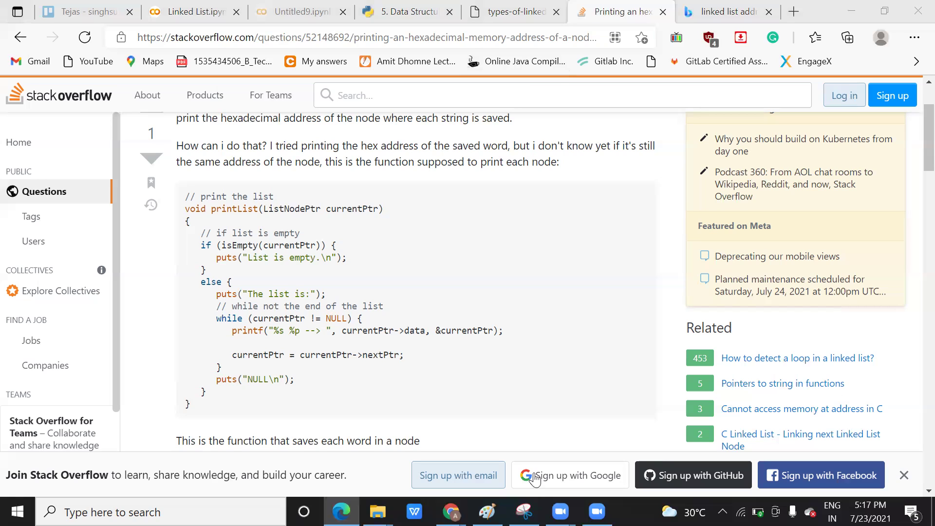
Review the Python docs list comprehension section, then view the Types of Linked List diagram.
{"action": "left_click", "coordinate": [422, 10]}
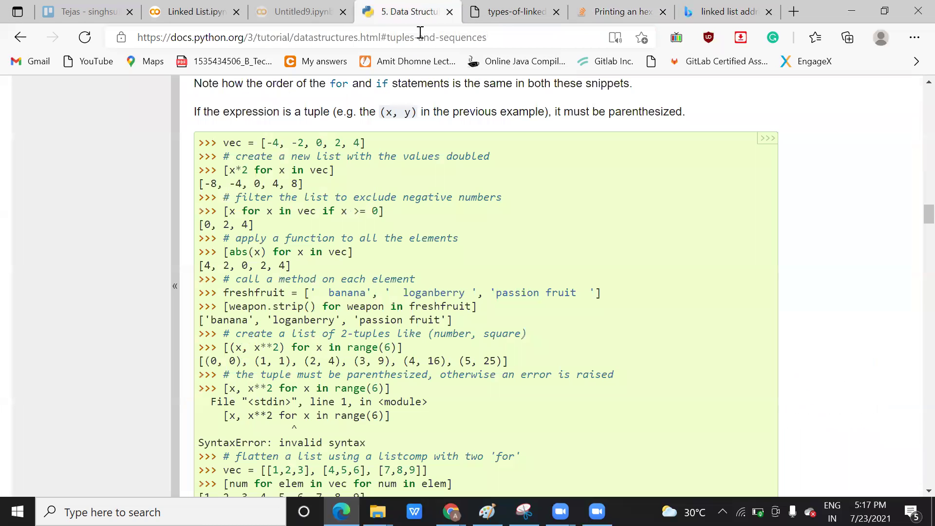
{"action": "left_click", "coordinate": [503, 37]}
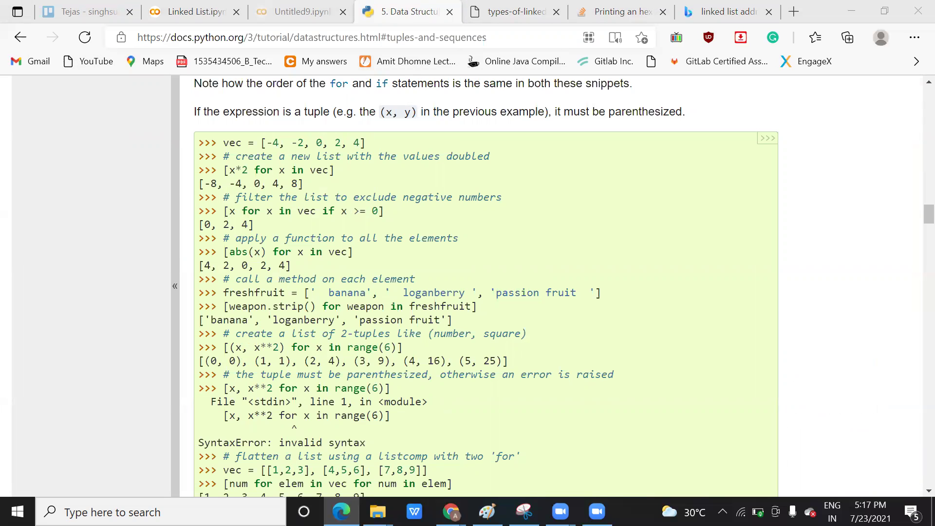
{"action": "left_click", "coordinate": [915, 186]}
{"action": "scroll", "coordinate": [915, 185], "scroll_direction": "up", "scroll_amount": 5}
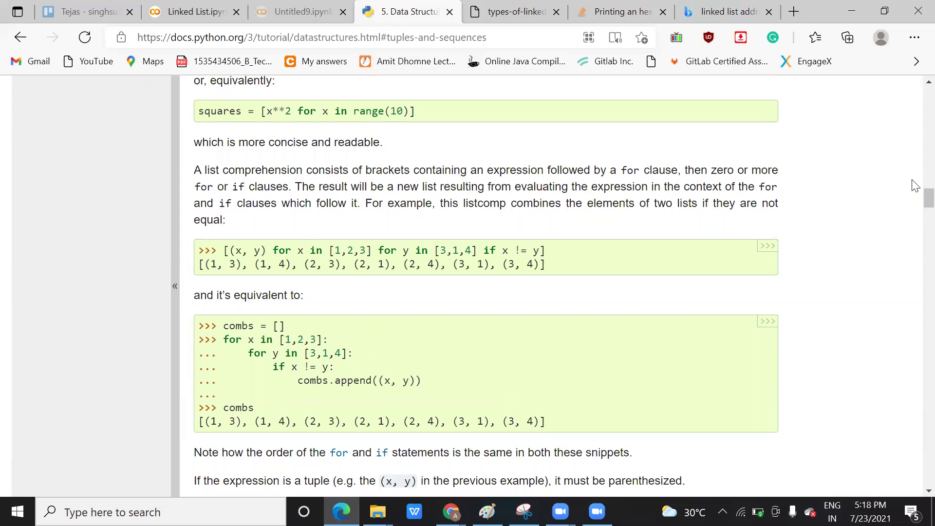
{"action": "left_click", "coordinate": [514, 9]}
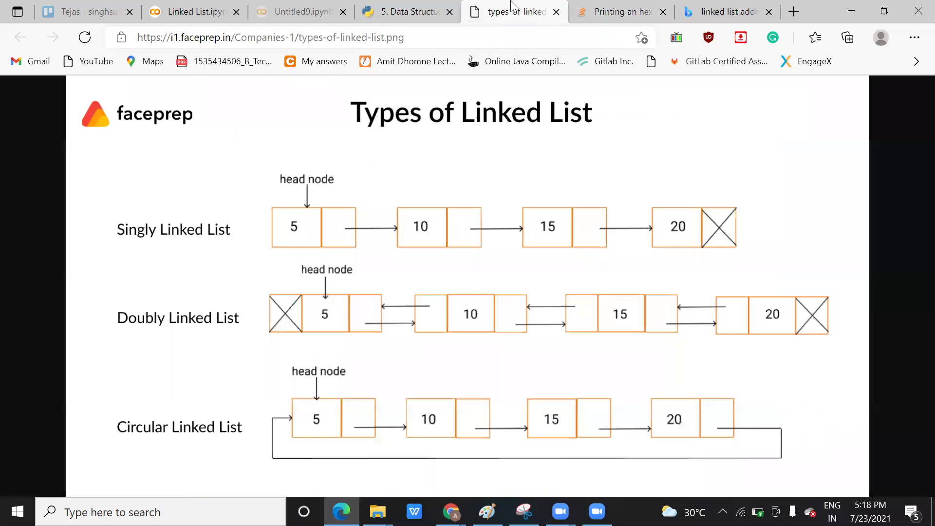
Switch to the Bing linked list image search results.
{"action": "left_click", "coordinate": [724, 11]}
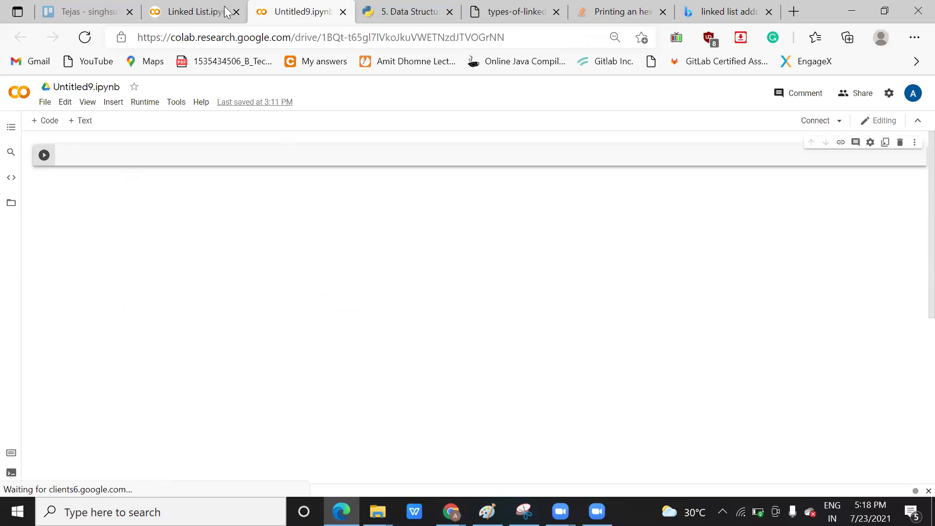
Review the Linked List notebook's code, then view the singly linked list search diagram.
{"action": "left_click", "coordinate": [213, 11]}
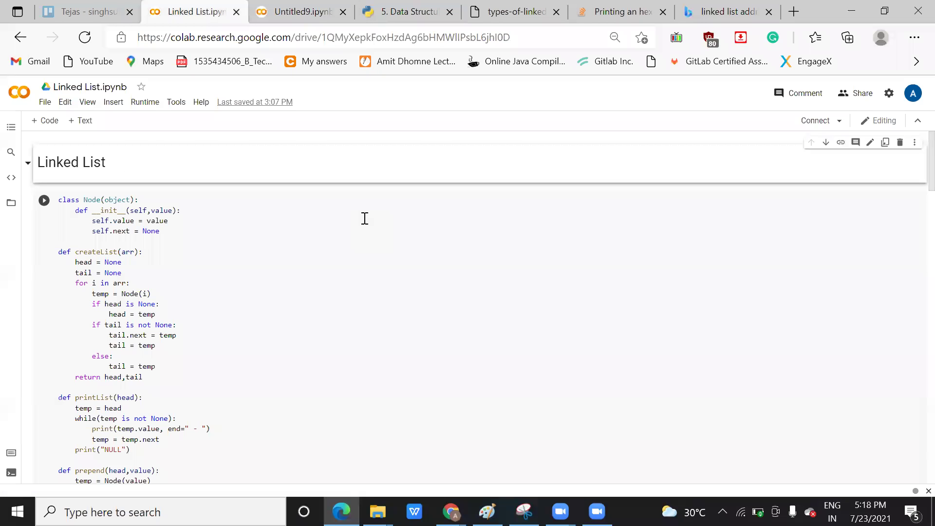
{"action": "scroll", "coordinate": [913, 194], "scroll_direction": "down", "scroll_amount": 2}
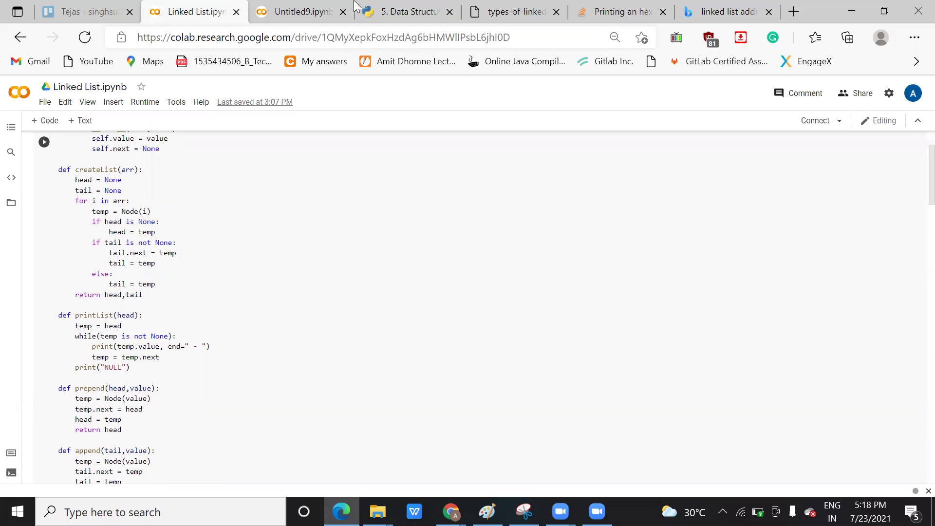
{"action": "left_click", "coordinate": [723, 12]}
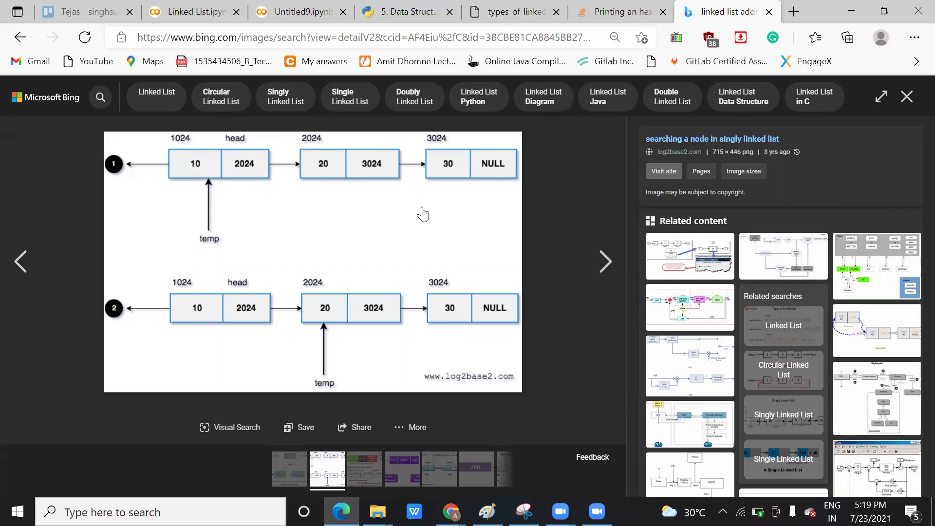
{"action": "left_click", "coordinate": [301, 9]}
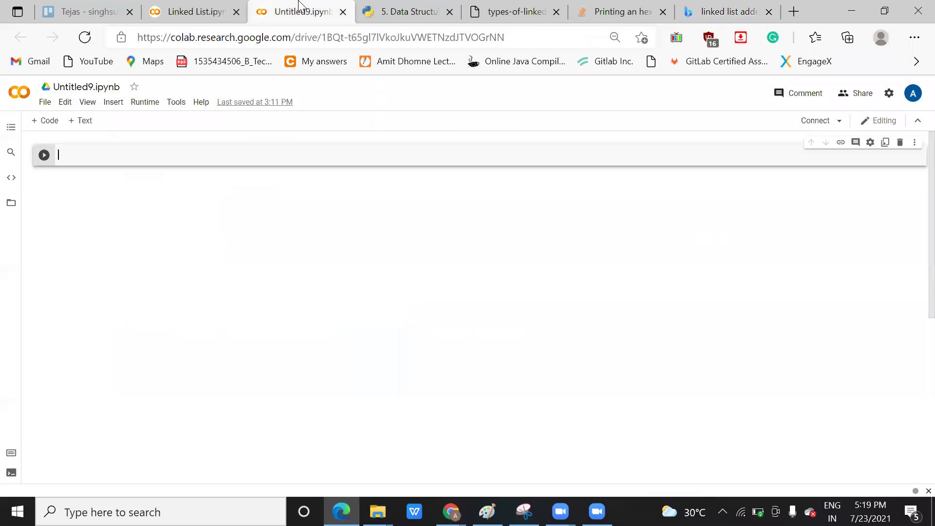
{"action": "left_click", "coordinate": [217, 9]}
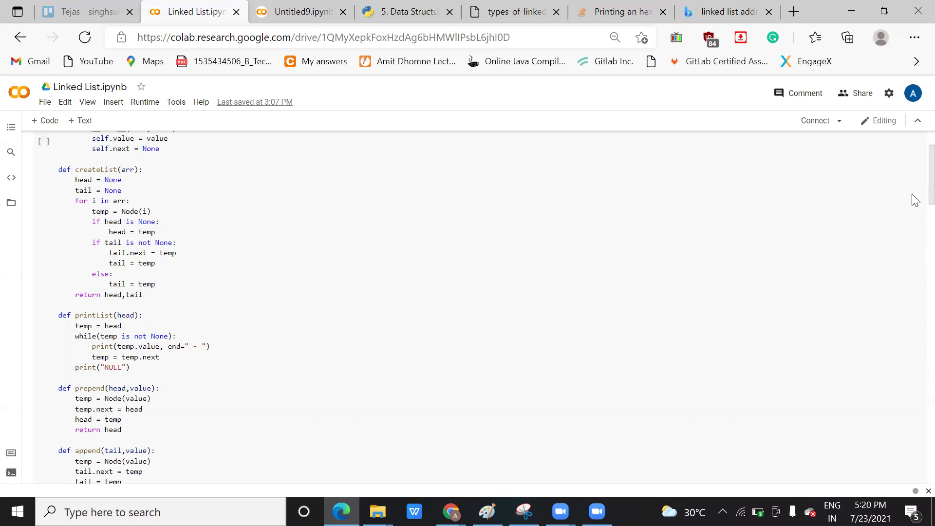
{"action": "scroll", "coordinate": [916, 200], "scroll_direction": "down", "scroll_amount": 2}
{"action": "scroll", "coordinate": [912, 250], "scroll_direction": "down", "scroll_amount": 2}
{"action": "scroll", "coordinate": [913, 261], "scroll_direction": "down", "scroll_amount": 2}
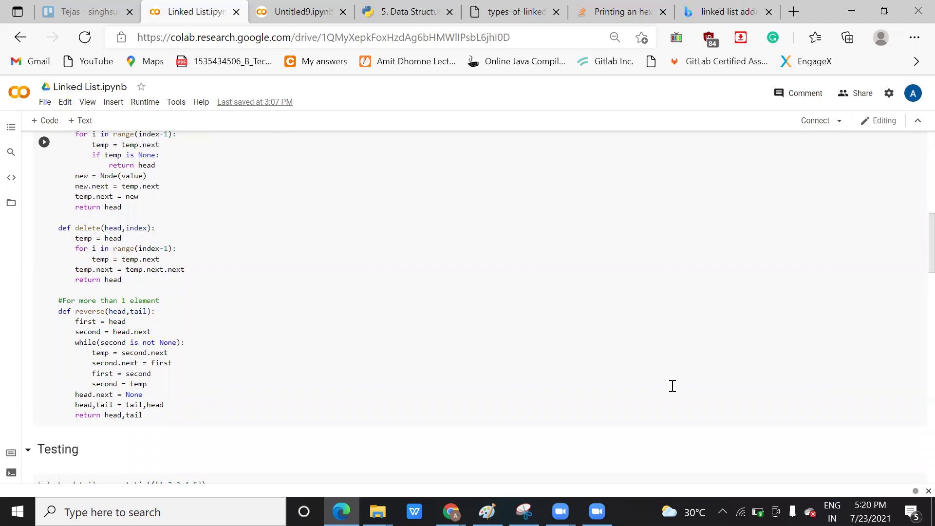
{"action": "right_click", "coordinate": [913, 270]}
{"action": "left_click", "coordinate": [606, 284]}
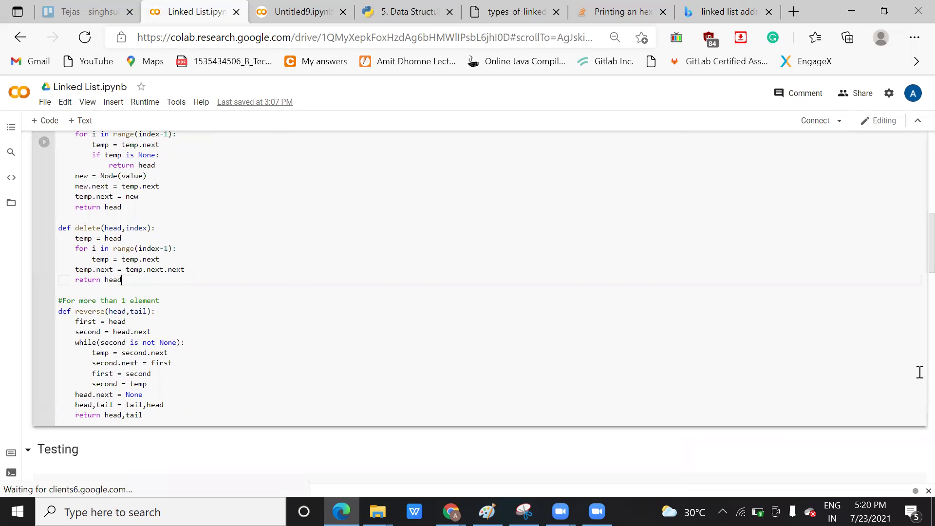
{"action": "scroll", "coordinate": [913, 375], "scroll_direction": "down", "scroll_amount": 4}
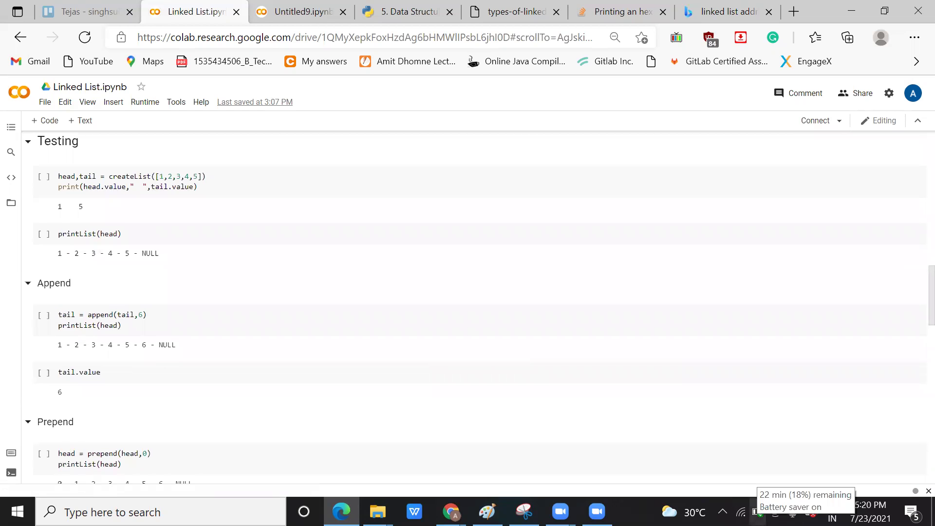
{"action": "scroll", "coordinate": [912, 346], "scroll_direction": "down", "scroll_amount": 4}
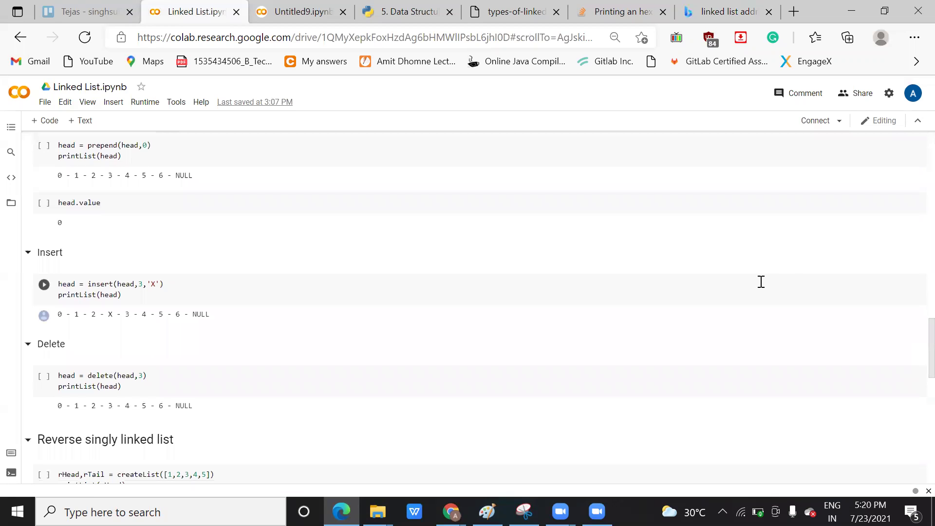
{"action": "right_click", "coordinate": [913, 301]}
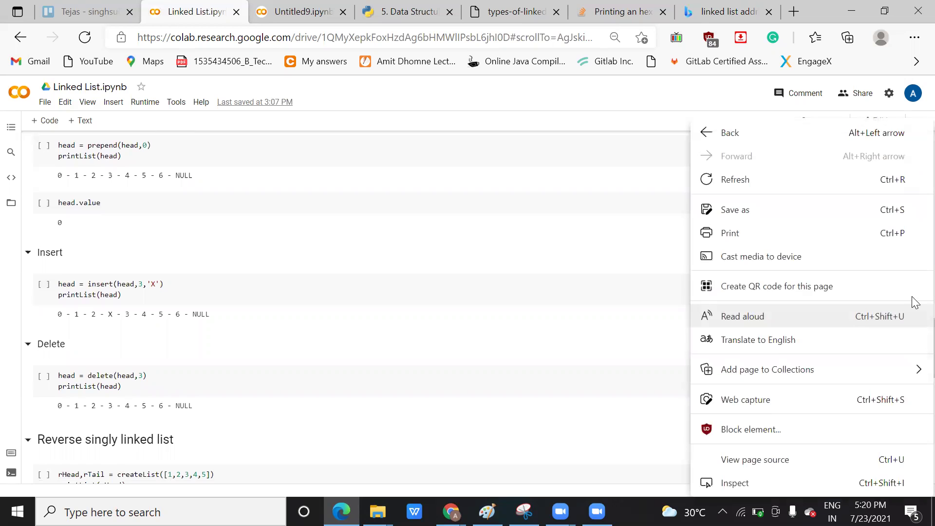
{"action": "left_click", "coordinate": [636, 202]}
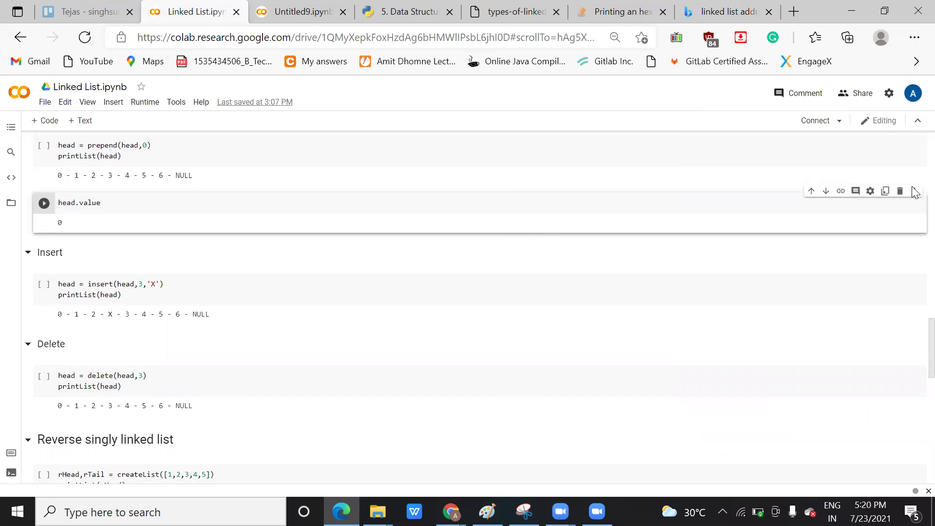
{"action": "scroll", "coordinate": [913, 190], "scroll_direction": "up", "scroll_amount": 1}
{"action": "scroll", "coordinate": [913, 190], "scroll_direction": "up", "scroll_amount": 5}
{"action": "scroll", "coordinate": [914, 189], "scroll_direction": "up", "scroll_amount": 5}
{"action": "scroll", "coordinate": [913, 187], "scroll_direction": "up", "scroll_amount": 3}
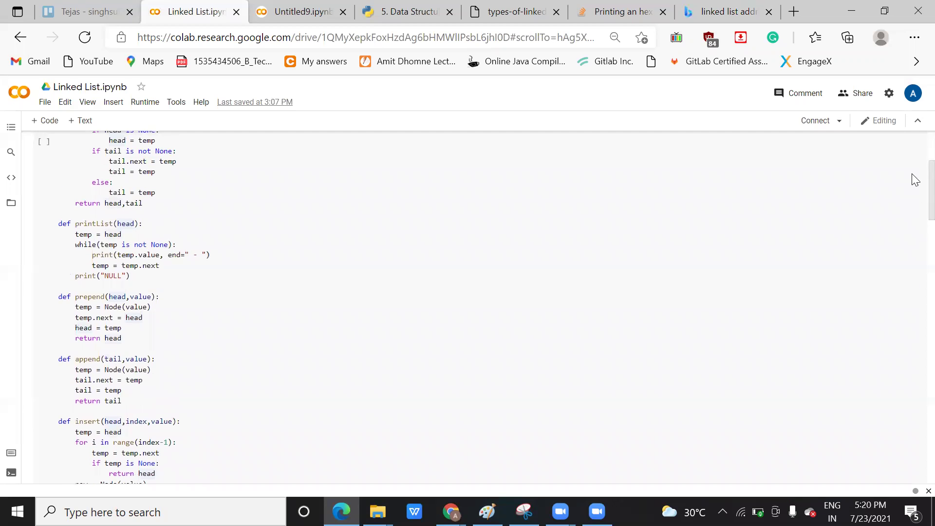
{"action": "scroll", "coordinate": [916, 164], "scroll_direction": "up", "scroll_amount": 3}
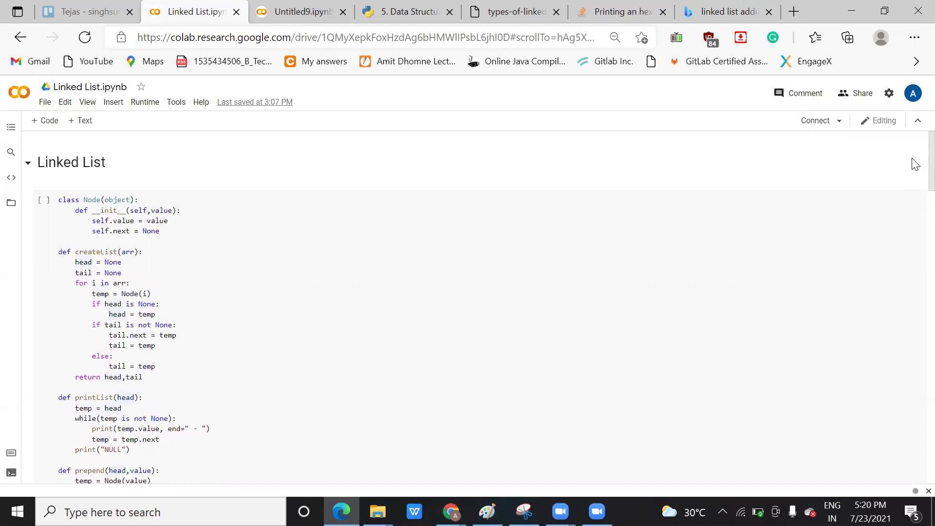
Revisit the Bing results, Untitled9 notebook and Linked List notebook before leaving for Trello.
{"action": "left_click", "coordinate": [716, 8]}
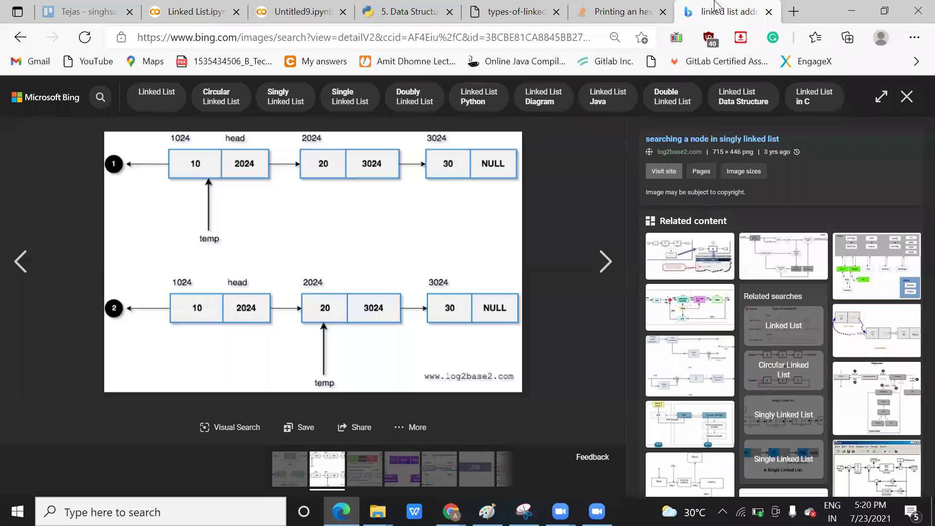
{"action": "left_click", "coordinate": [307, 8]}
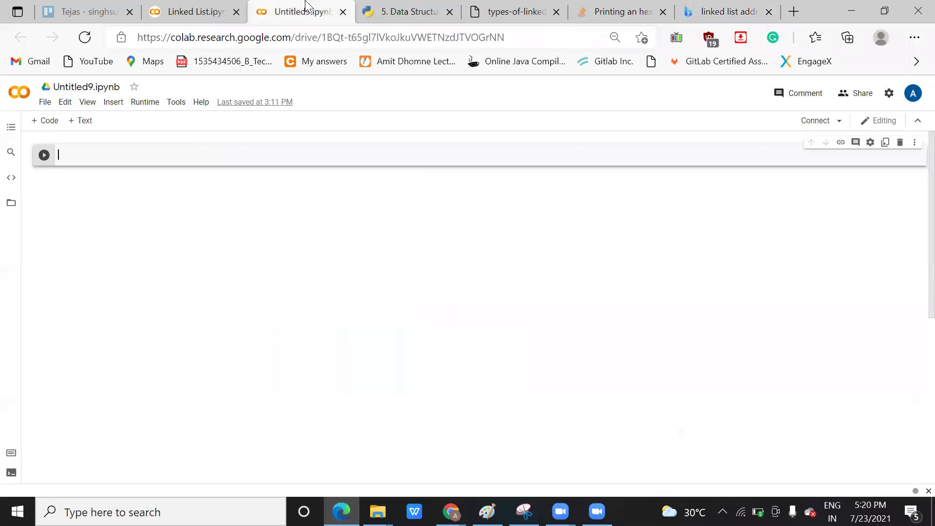
{"action": "left_click", "coordinate": [194, 11]}
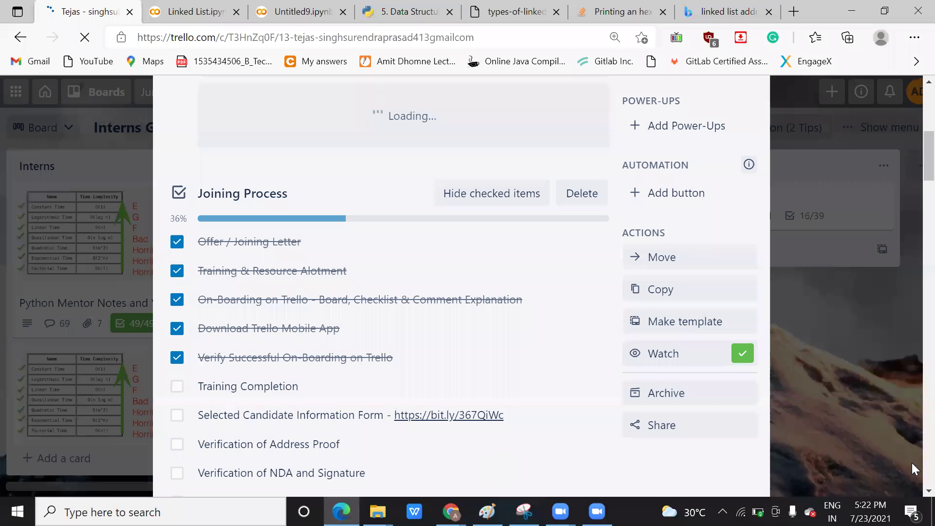
{"action": "scroll", "coordinate": [911, 468], "scroll_direction": "down", "scroll_amount": 5}
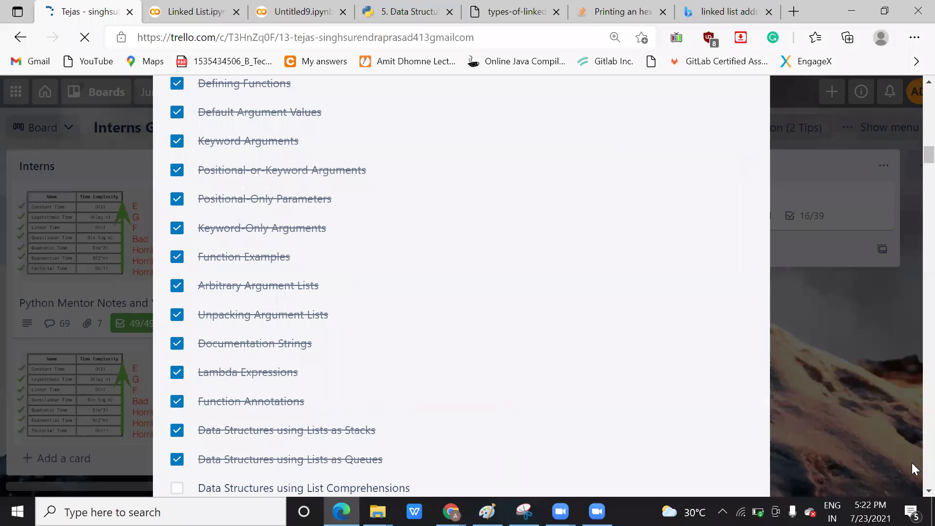
{"action": "scroll", "coordinate": [911, 467], "scroll_direction": "down", "scroll_amount": 5}
{"action": "scroll", "coordinate": [829, 380], "scroll_direction": "down", "scroll_amount": 5}
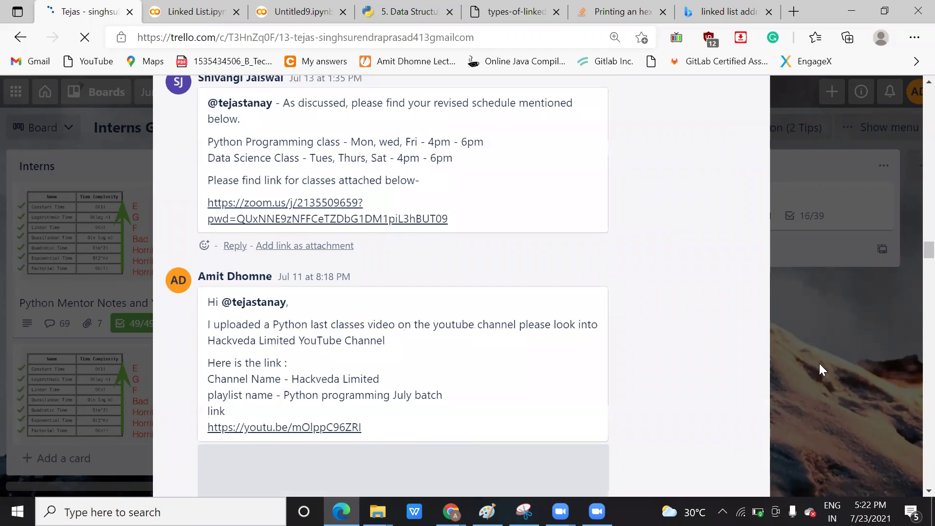
{"action": "scroll", "coordinate": [819, 363], "scroll_direction": "down", "scroll_amount": 5}
{"action": "left_click", "coordinate": [819, 363]}
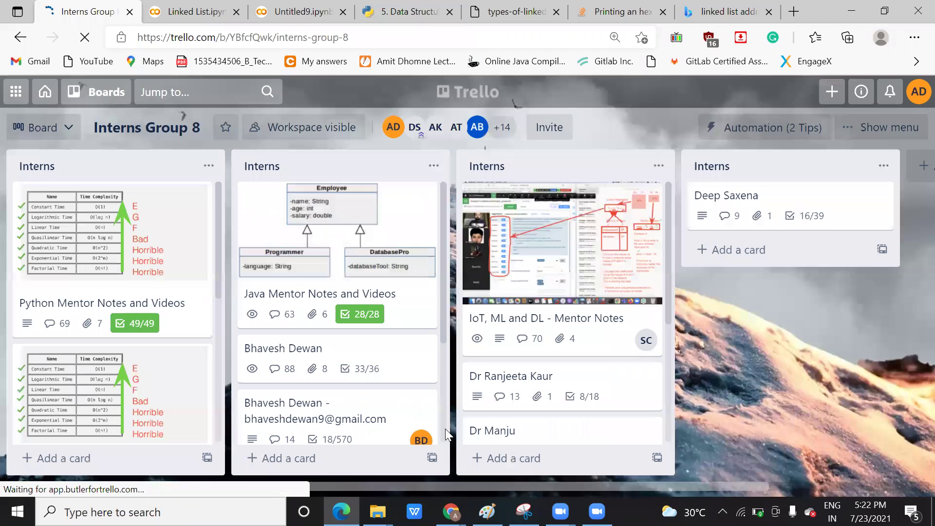
{"action": "scroll", "coordinate": [446, 433], "scroll_direction": "down", "scroll_amount": 3}
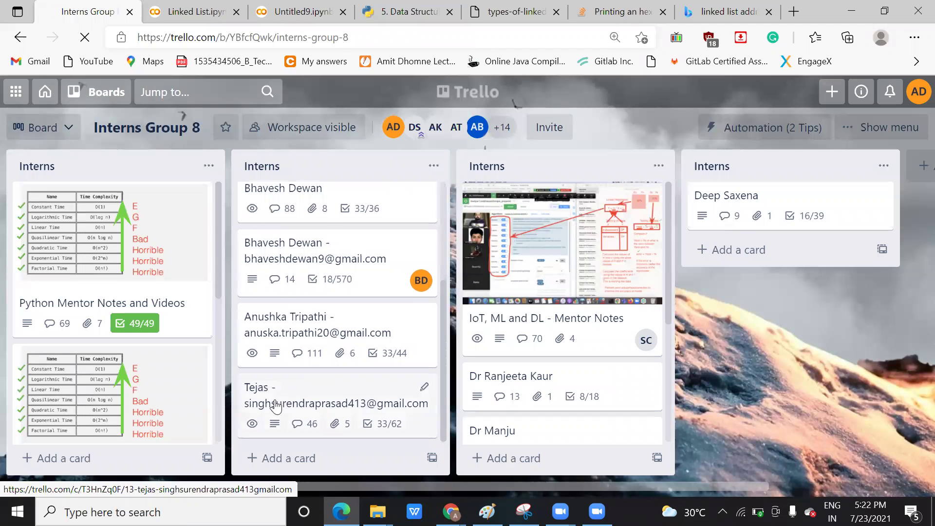
{"action": "left_click", "coordinate": [276, 407]}
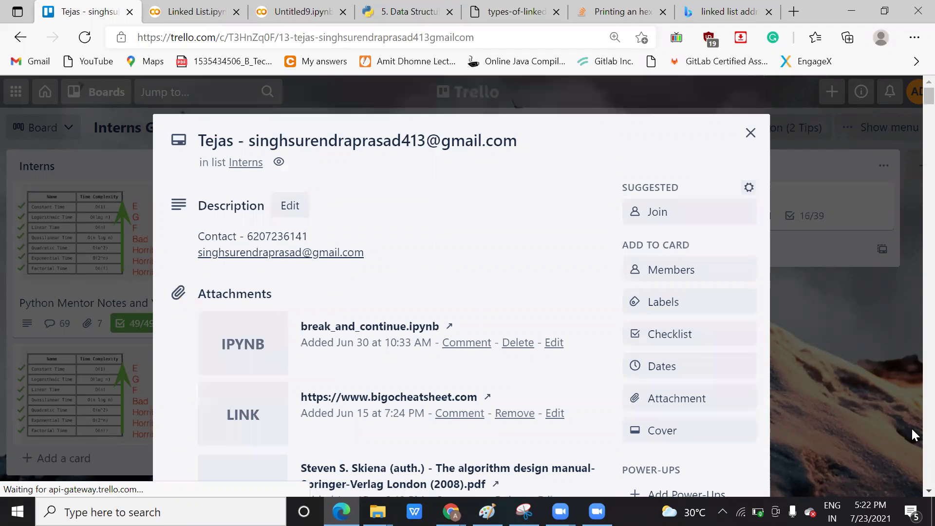
{"action": "scroll", "coordinate": [911, 435], "scroll_direction": "down", "scroll_amount": 15}
{"action": "scroll", "coordinate": [380, 176], "scroll_direction": "down", "scroll_amount": 5}
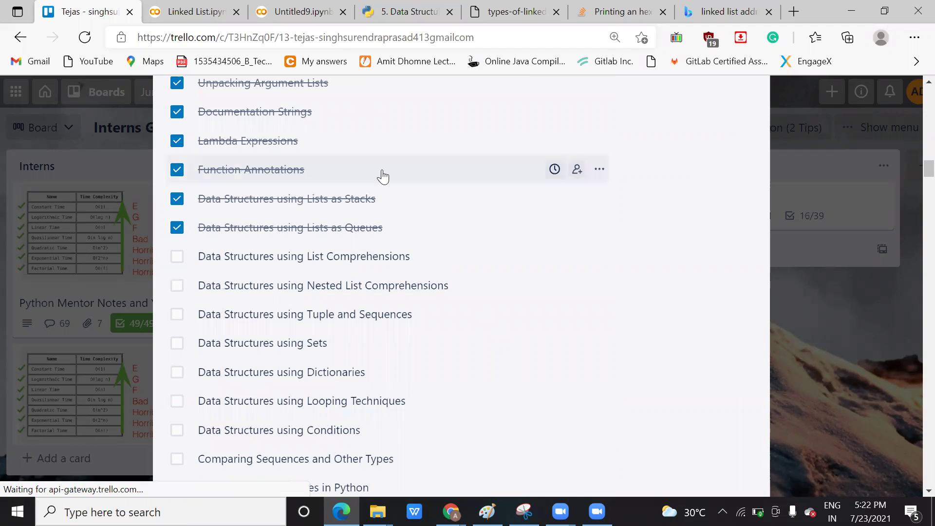
Tick off the List Comprehensions, Nested List Comprehensions and Sets checklist topics.
{"action": "left_click", "coordinate": [310, 269]}
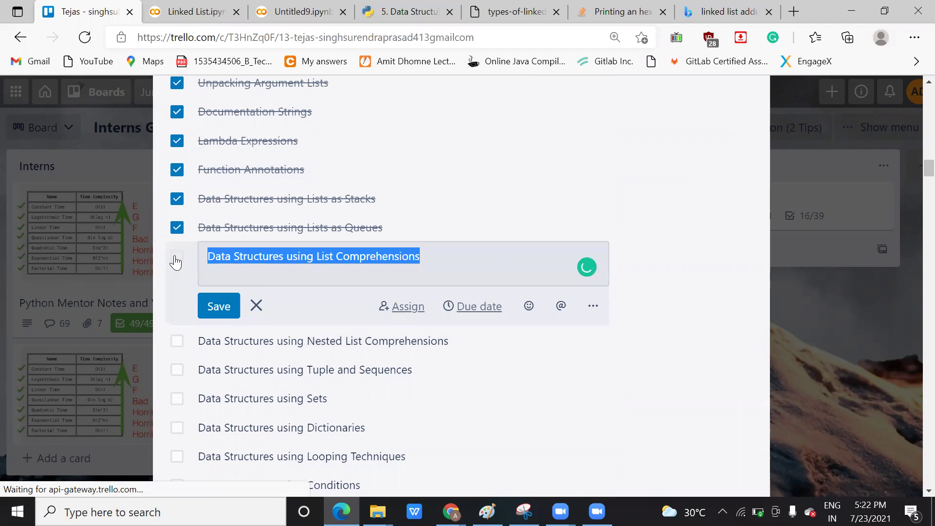
{"action": "left_click", "coordinate": [176, 291]}
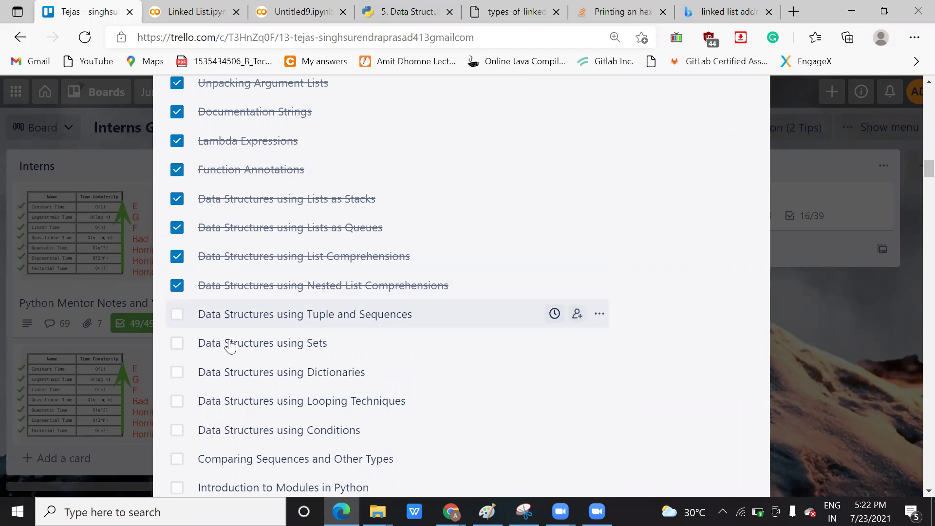
{"action": "left_click", "coordinate": [178, 344]}
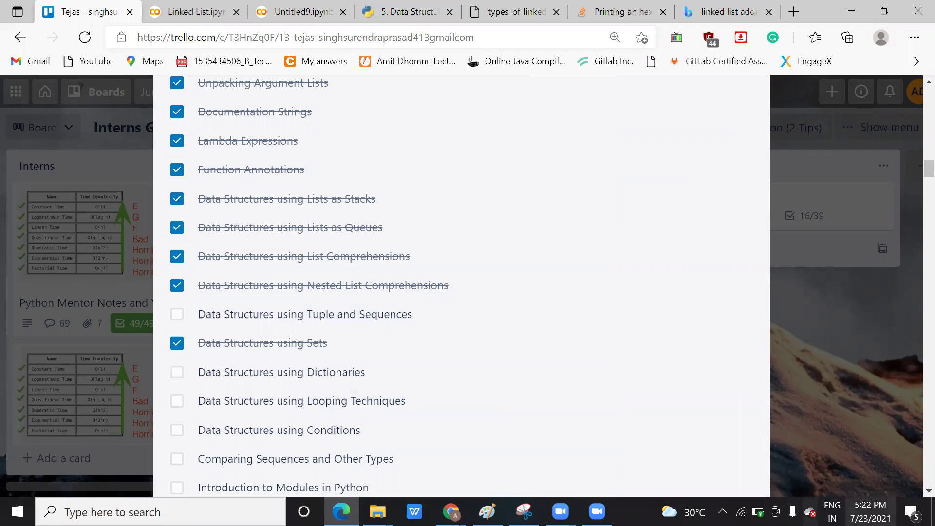
{"action": "scroll", "coordinate": [912, 493], "scroll_direction": "down", "scroll_amount": 3}
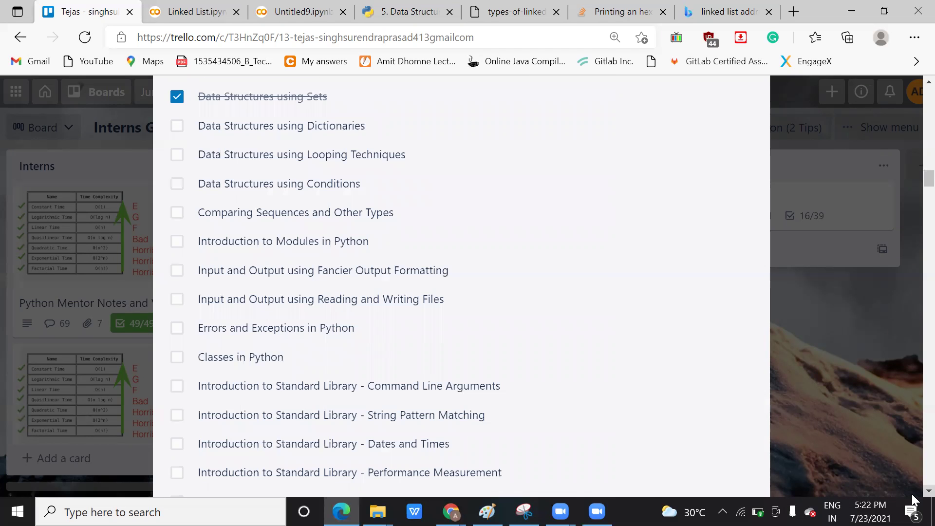
{"action": "scroll", "coordinate": [911, 494], "scroll_direction": "down", "scroll_amount": 1}
{"action": "scroll", "coordinate": [912, 494], "scroll_direction": "down", "scroll_amount": 1}
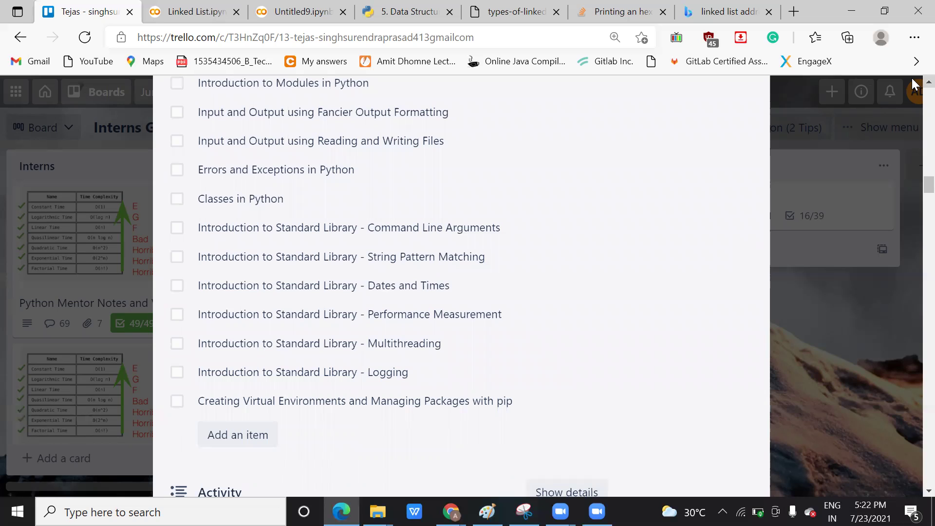
{"action": "scroll", "coordinate": [911, 79], "scroll_direction": "up", "scroll_amount": 2}
{"action": "scroll", "coordinate": [912, 78], "scroll_direction": "up", "scroll_amount": 2}
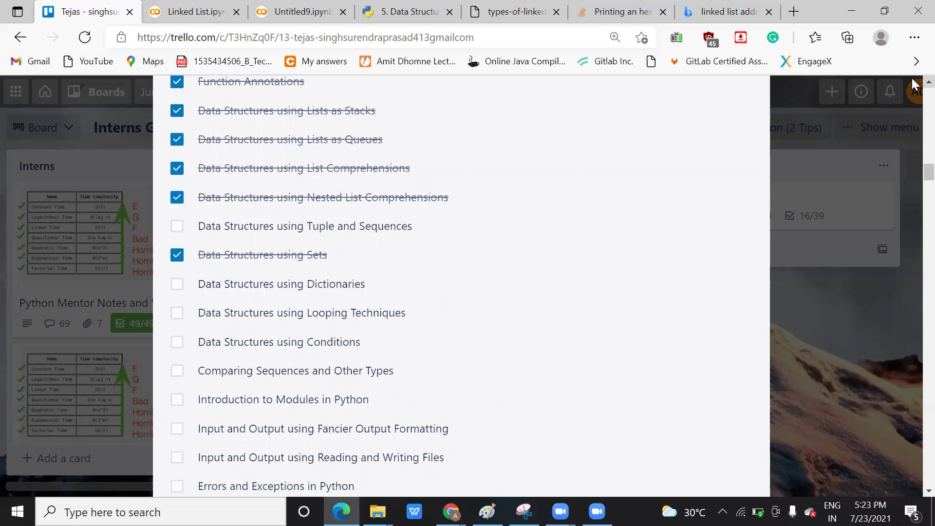